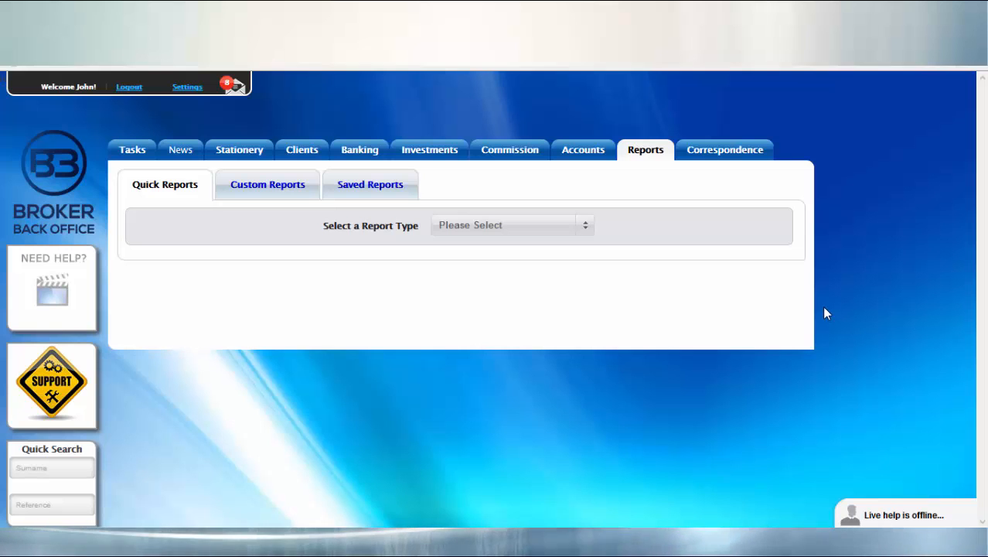
# Start a quick report of type Client and name it "My clients in the UK".
pyautogui.click(263, 188)
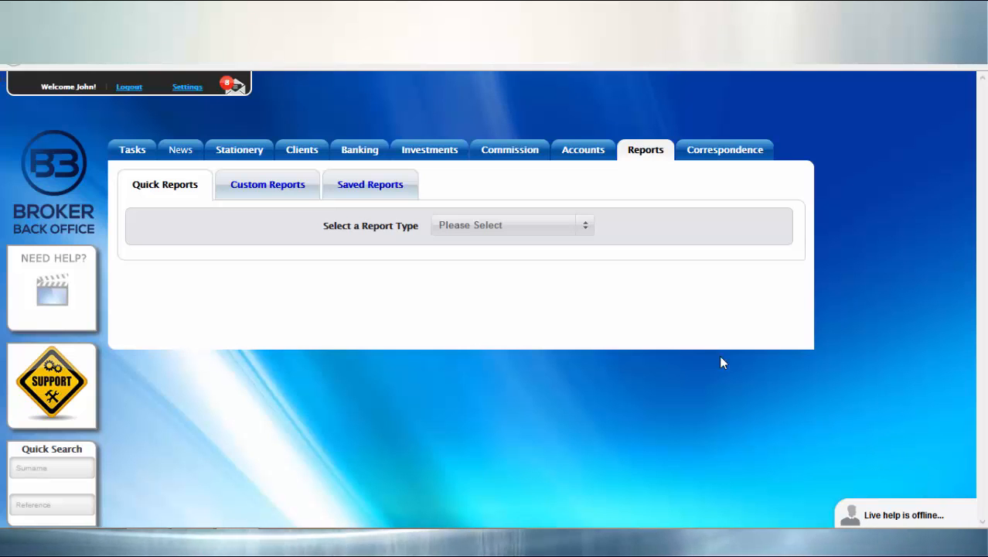
pyautogui.click(588, 227)
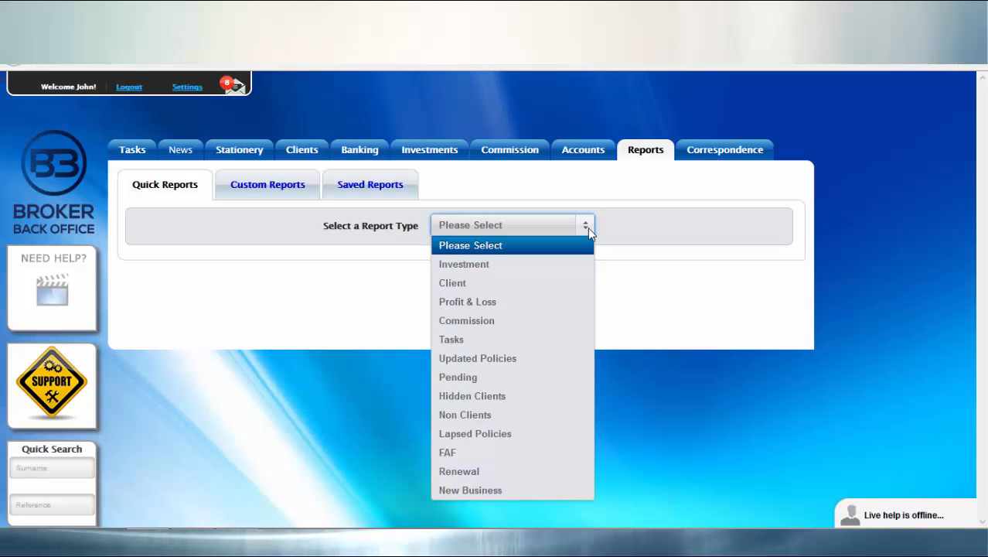
pyautogui.click(530, 284)
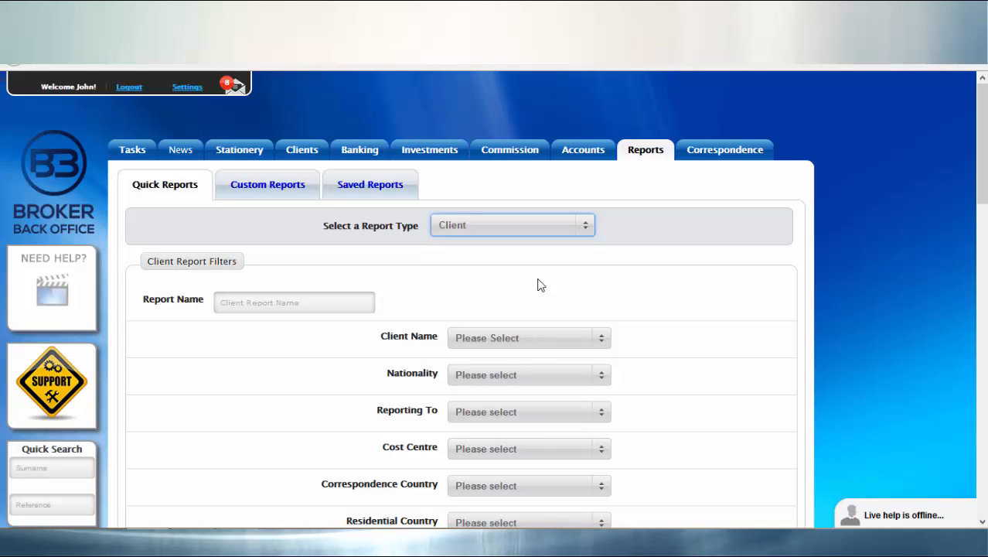
pyautogui.click(349, 301)
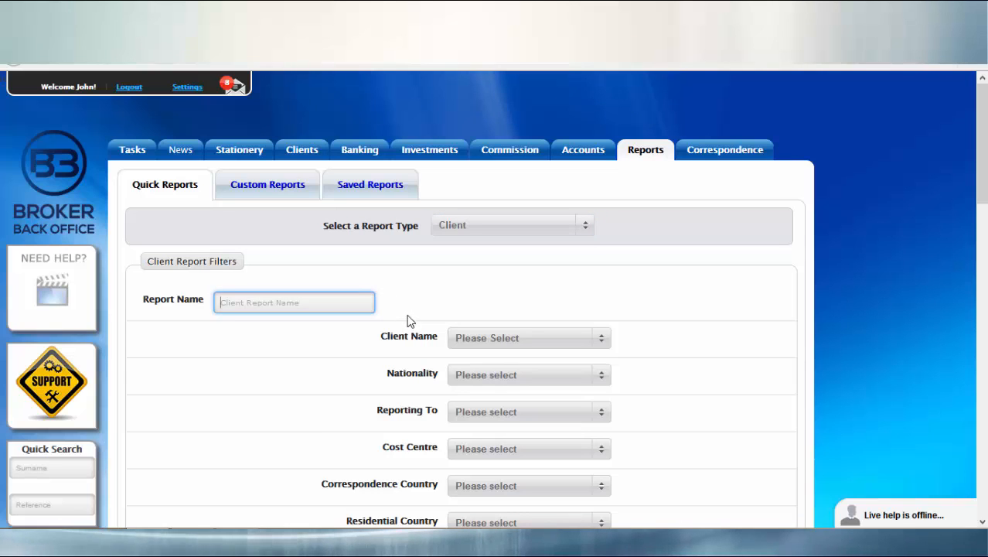
pyautogui.write('My clie')
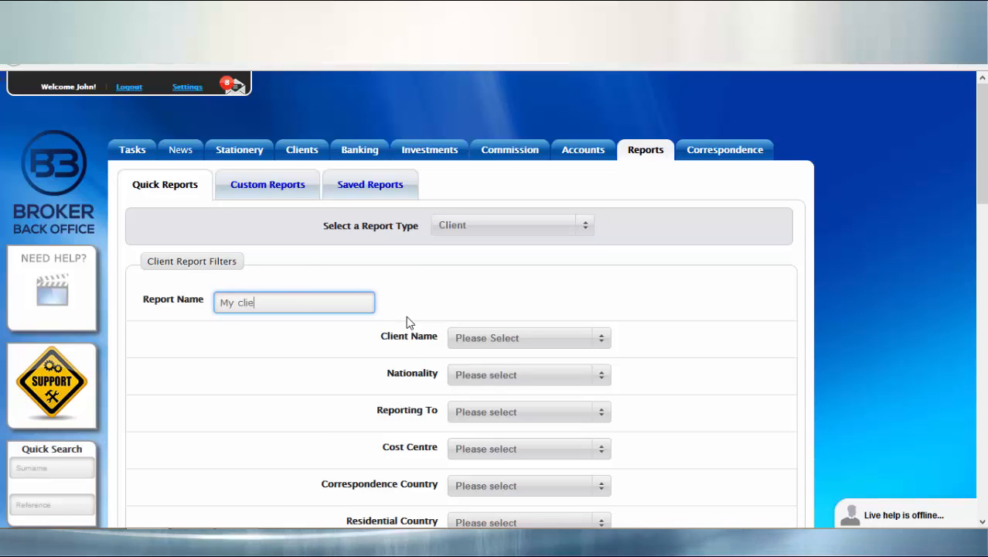
pyautogui.write('nts in th')
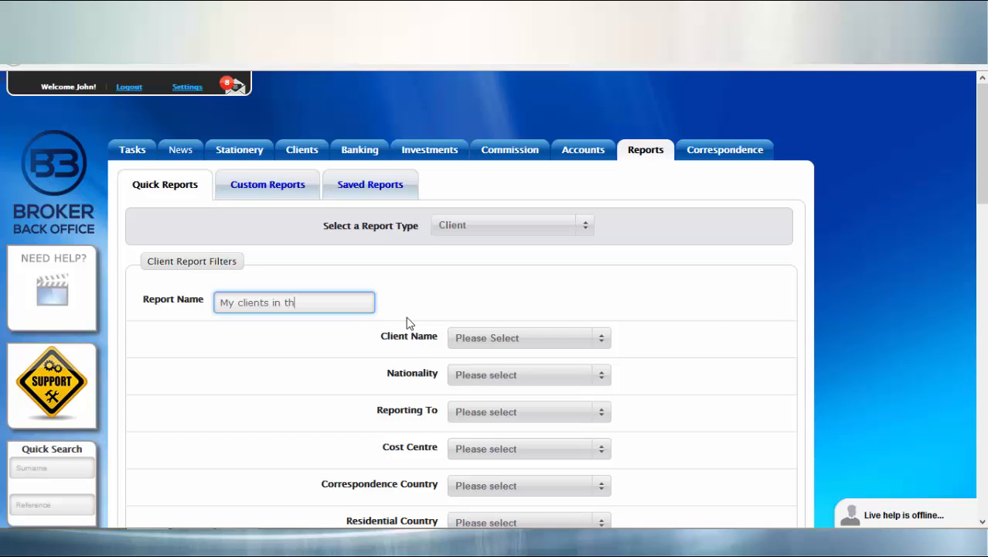
pyautogui.write('e UK')
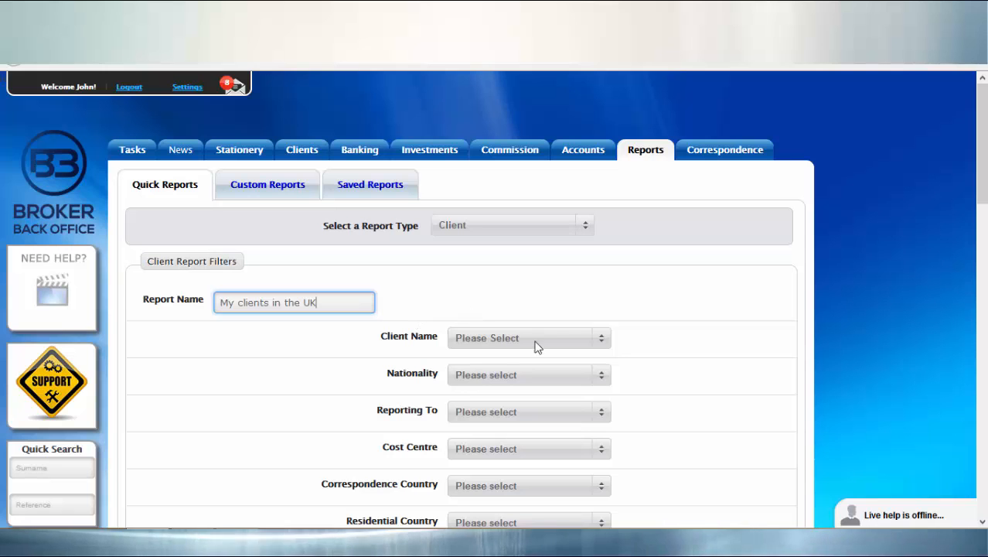
# Filter the report by Residential Country United Kingdom and enable its use for mailing purposes.
pyautogui.scroll(-2, 947, 247)
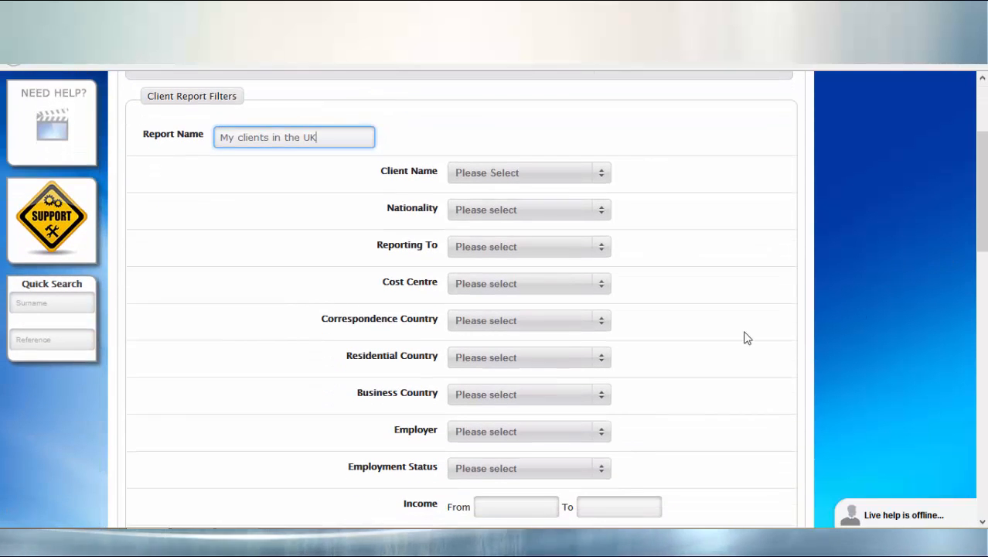
pyautogui.click(597, 360)
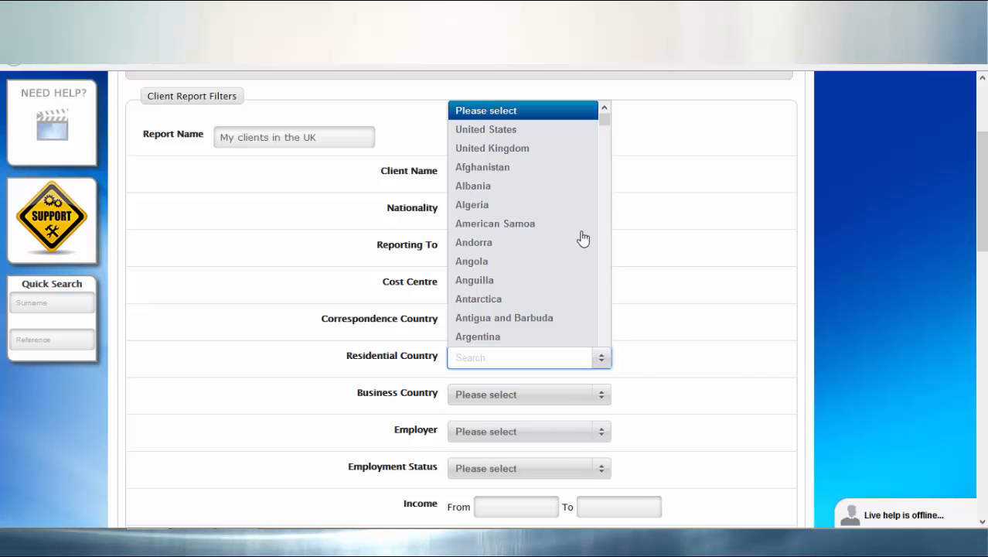
pyautogui.click(538, 150)
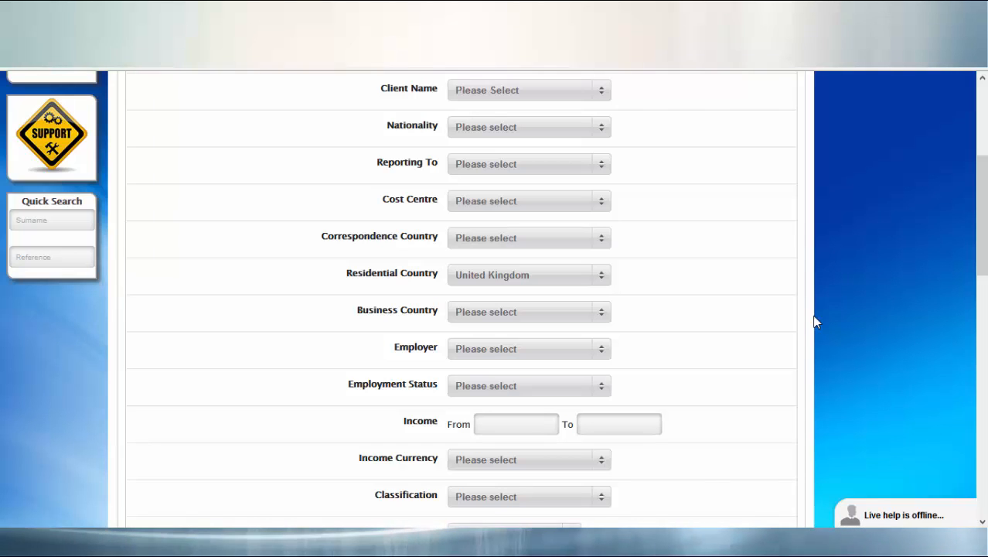
pyautogui.scroll(-10, 815, 321)
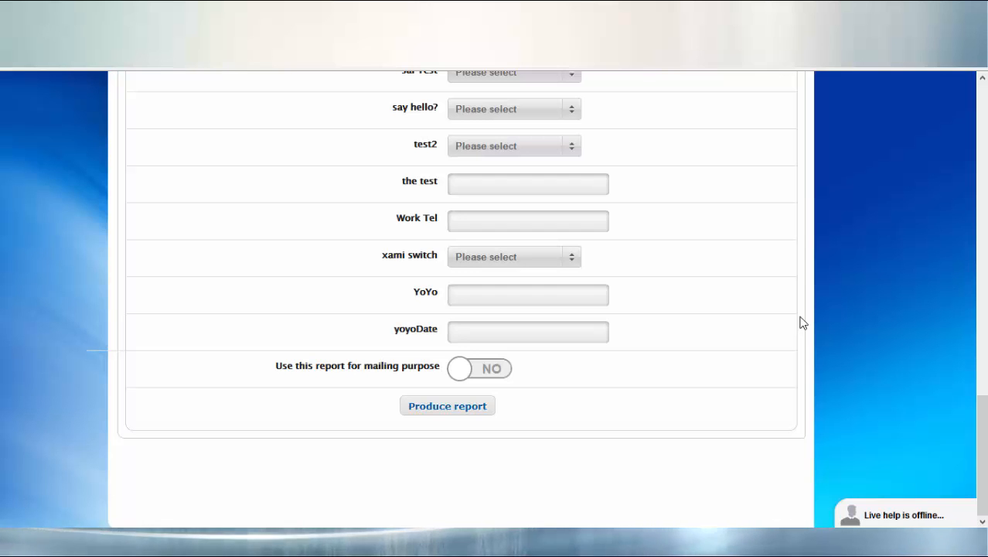
pyautogui.click(490, 371)
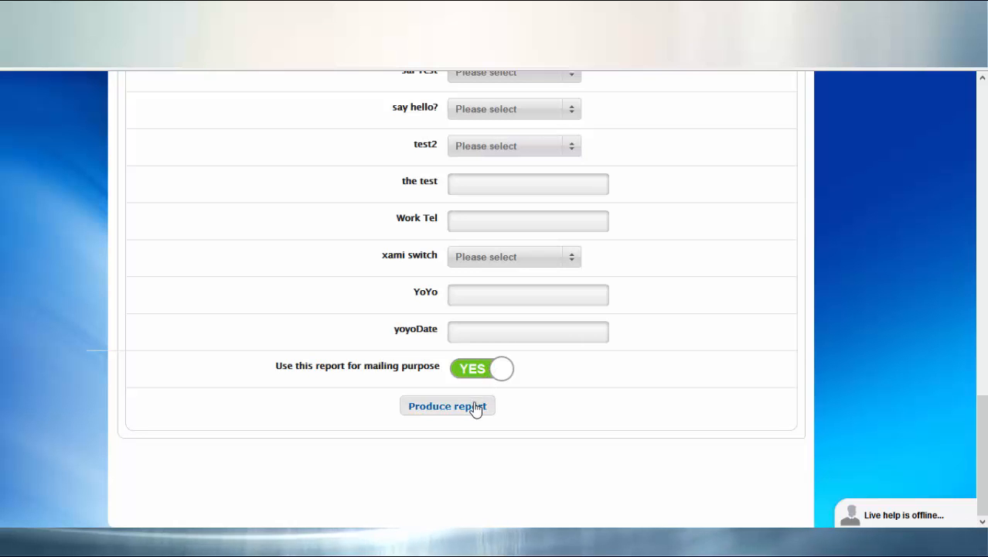
# Produce the UK client report and download it.
pyautogui.click(475, 409)
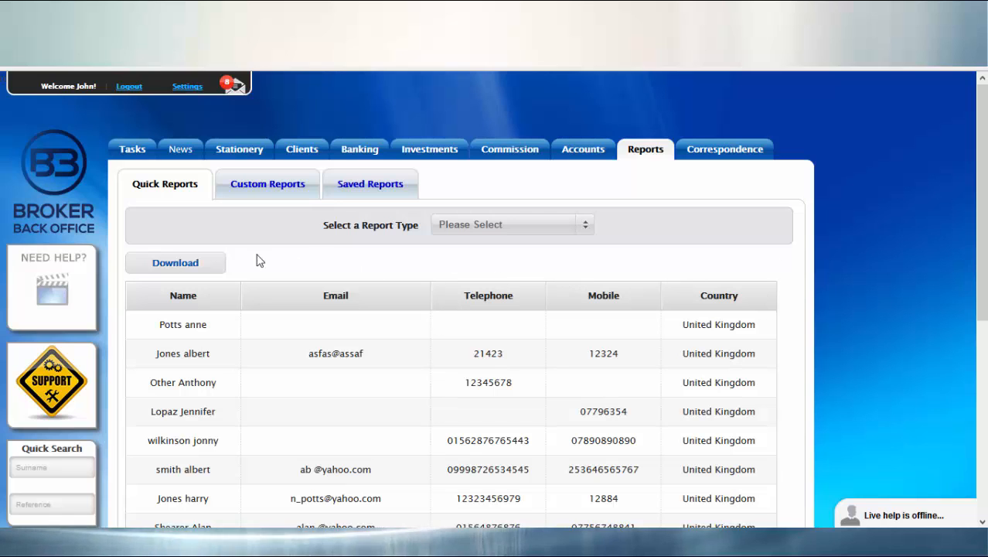
pyautogui.click(195, 263)
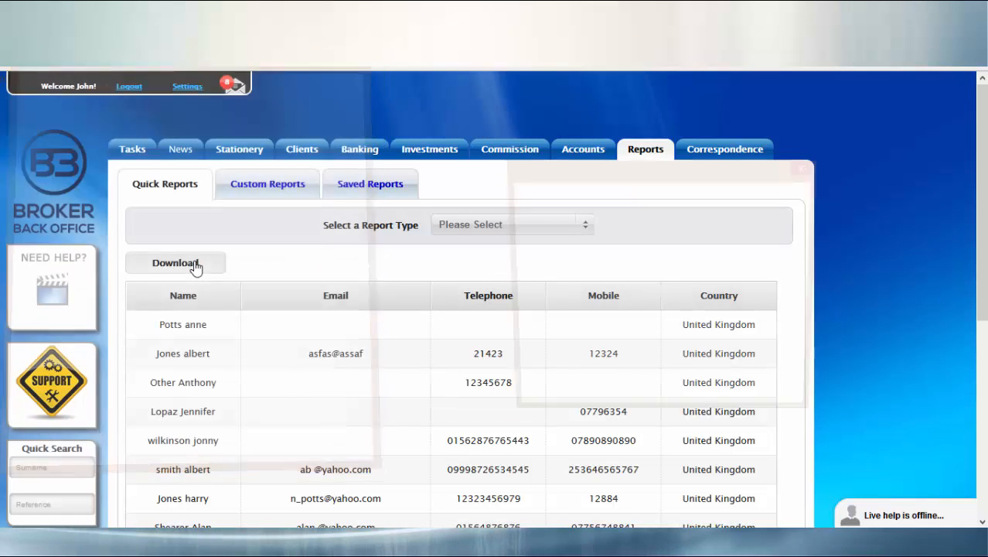
pyautogui.click(711, 382)
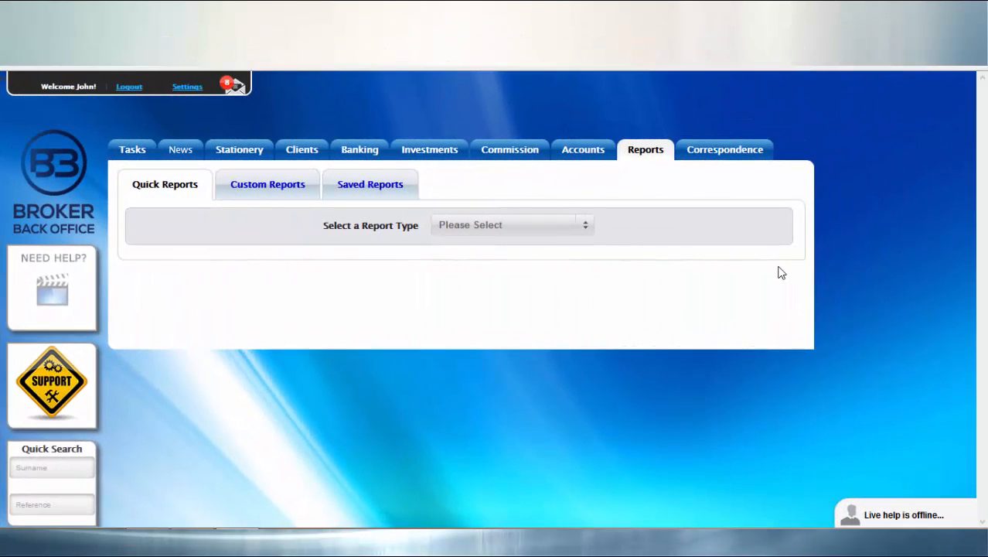
# Open the saved report "My clients in the UK" for editing.
pyautogui.click(394, 191)
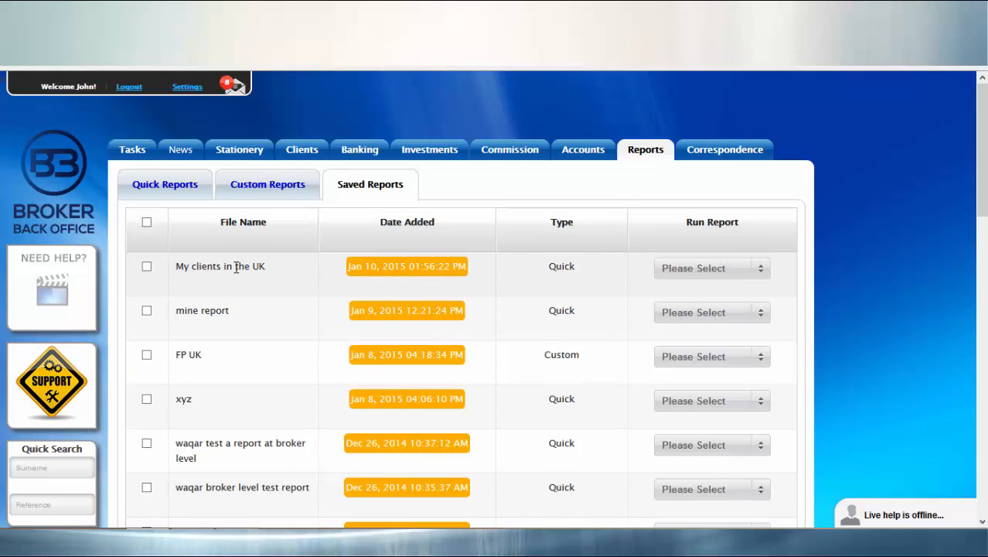
pyautogui.click(718, 270)
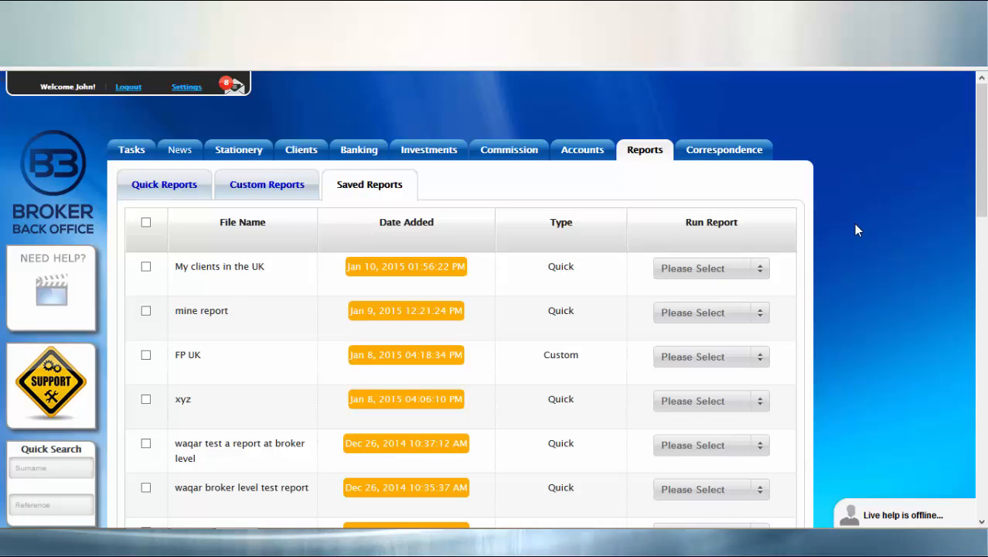
pyautogui.click(147, 267)
pyautogui.click(188, 279)
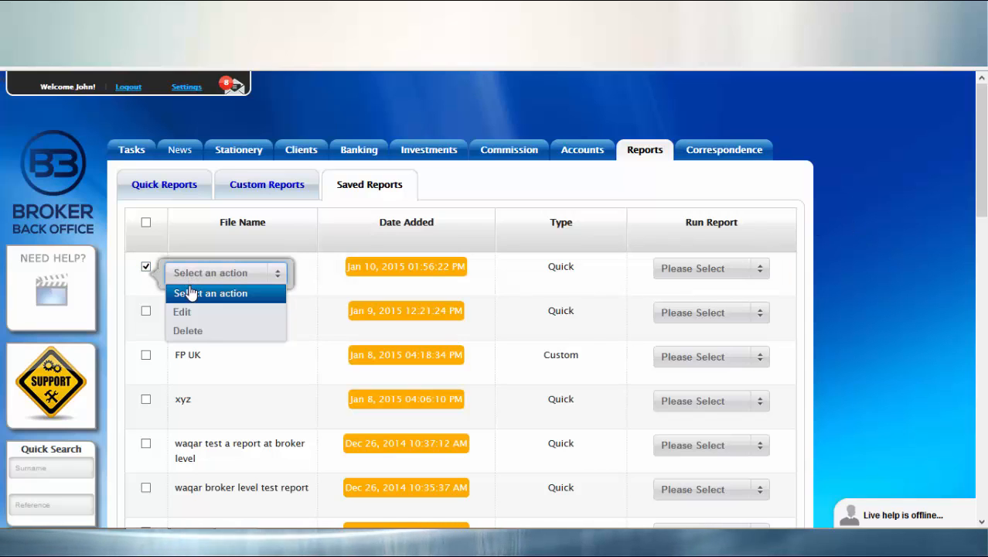
pyautogui.click(192, 314)
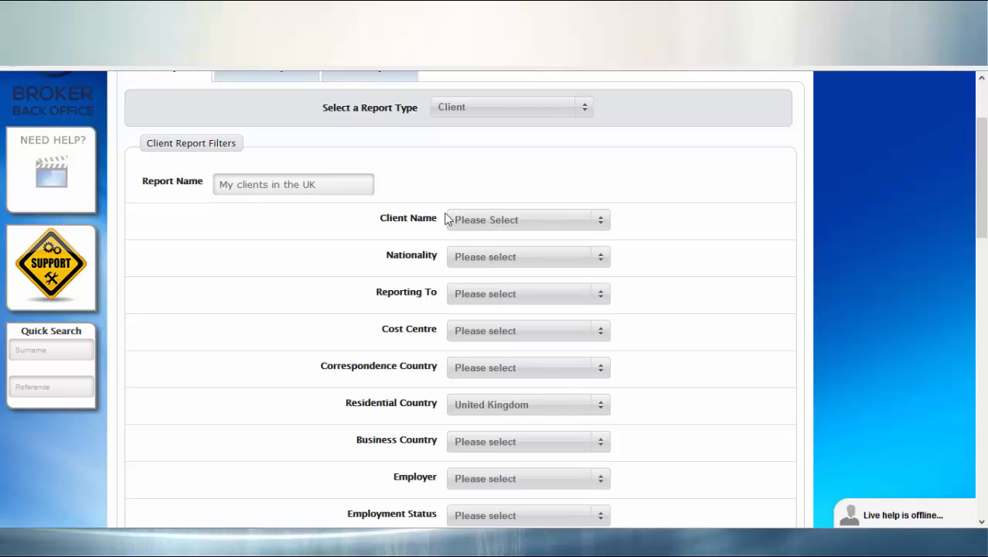
# Change the report name to "My clients in the US".
pyautogui.click(358, 178)
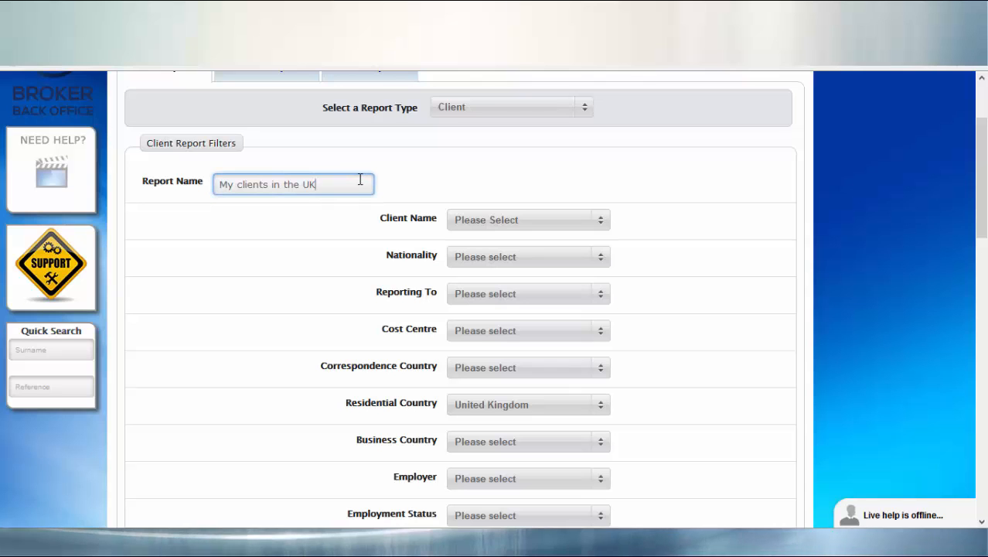
pyautogui.press('BackSpace')
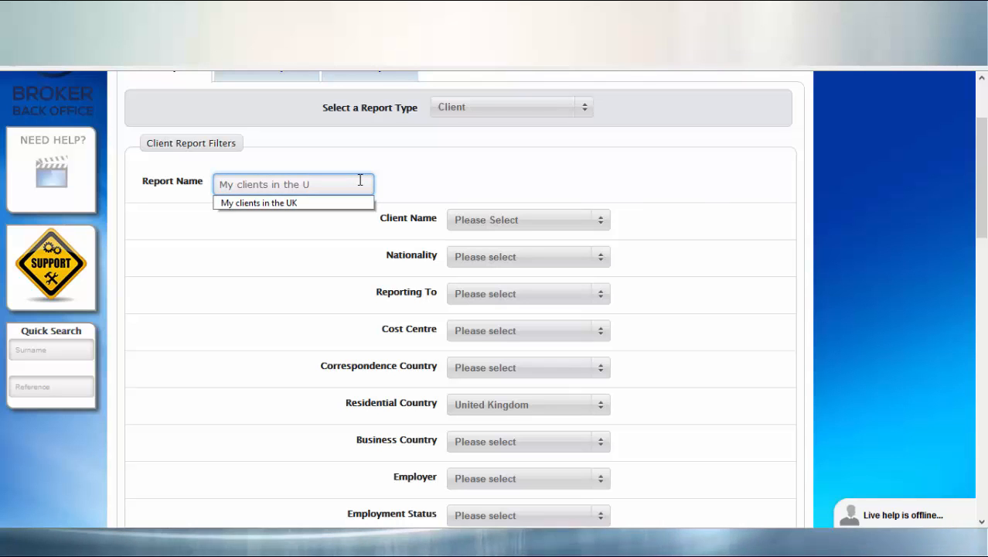
pyautogui.write('S')
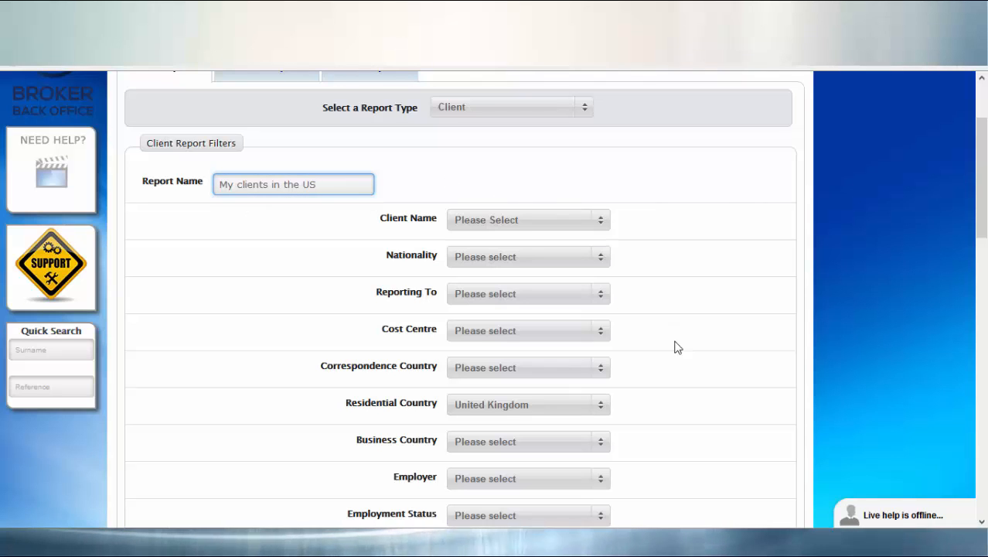
# Set the Residential Country filter to United States and produce the report.
pyautogui.click(602, 407)
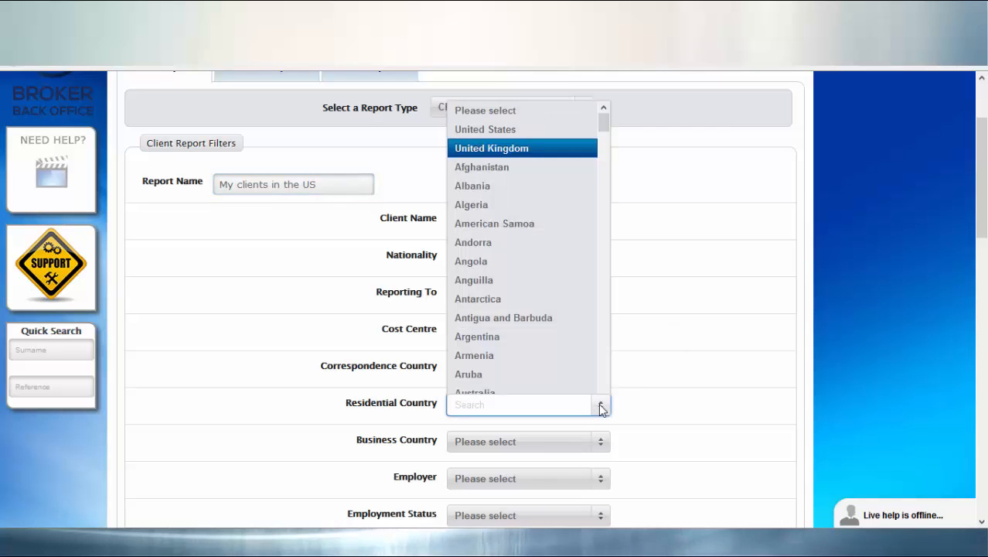
pyautogui.click(535, 130)
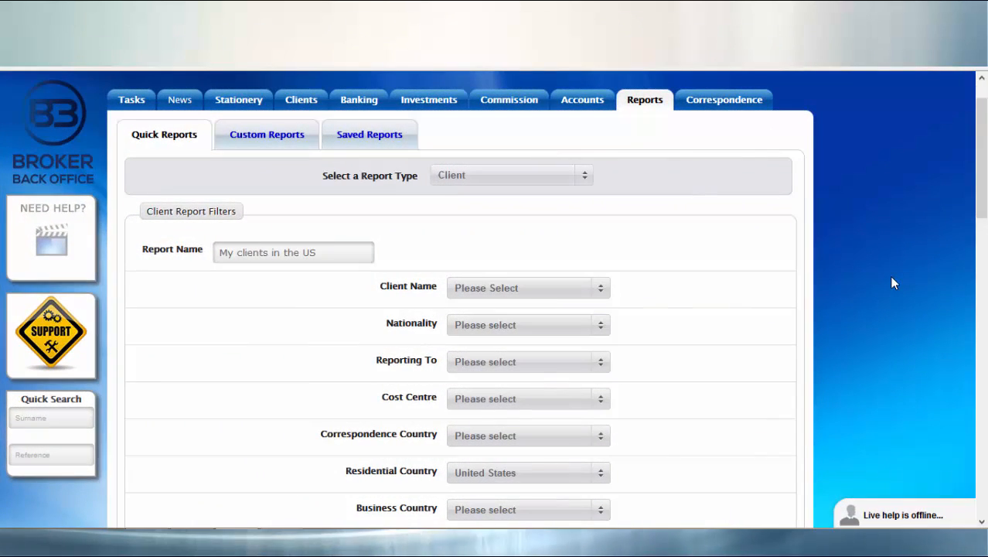
pyautogui.scroll(-15, 891, 282)
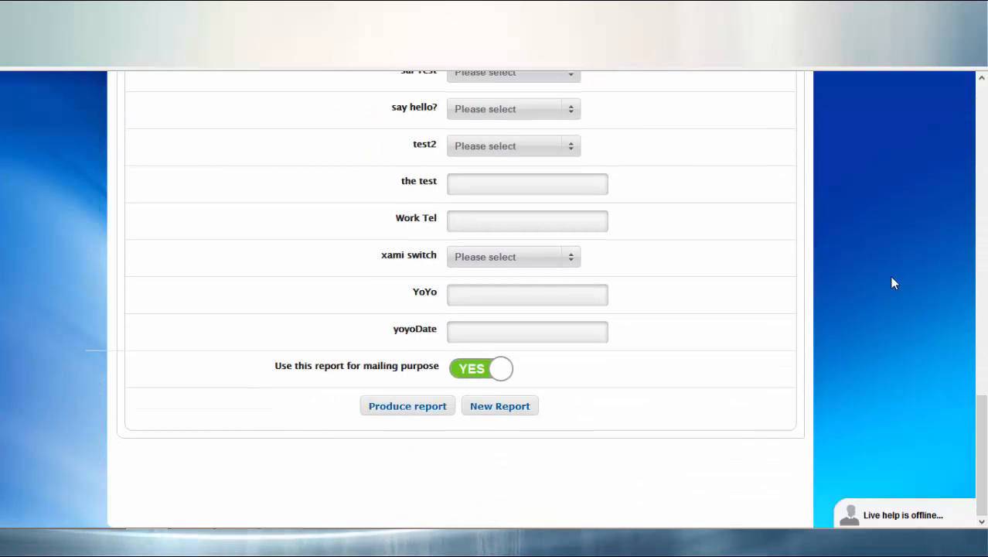
pyautogui.click(408, 406)
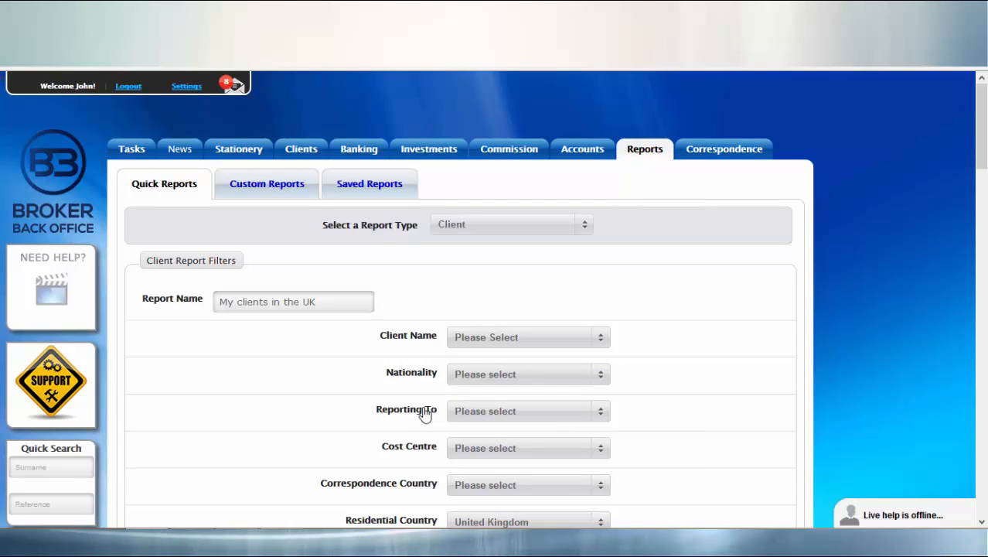
# Run the saved report "My clients in the US" with View In Browser and close the resulting window.
pyautogui.click(369, 186)
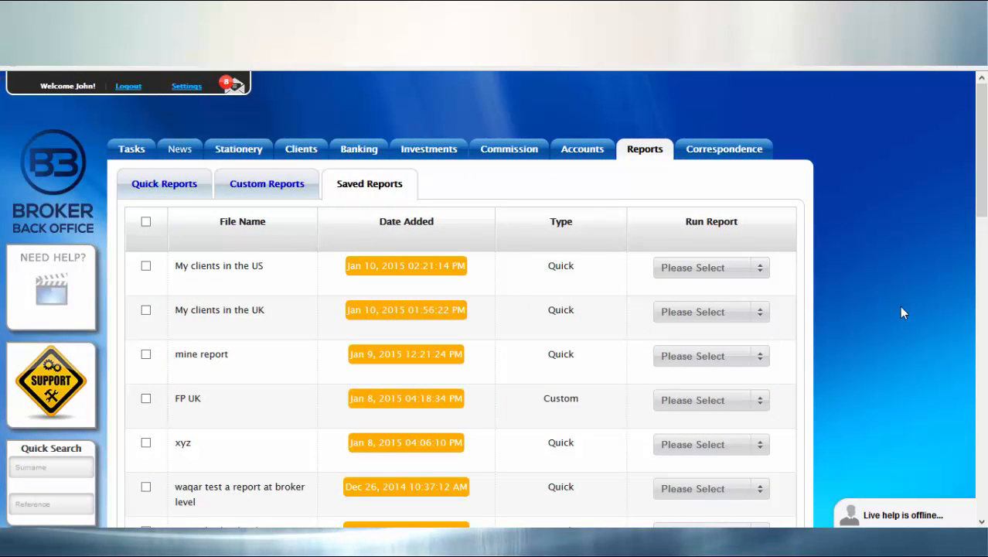
pyautogui.click(759, 269)
pyautogui.click(699, 326)
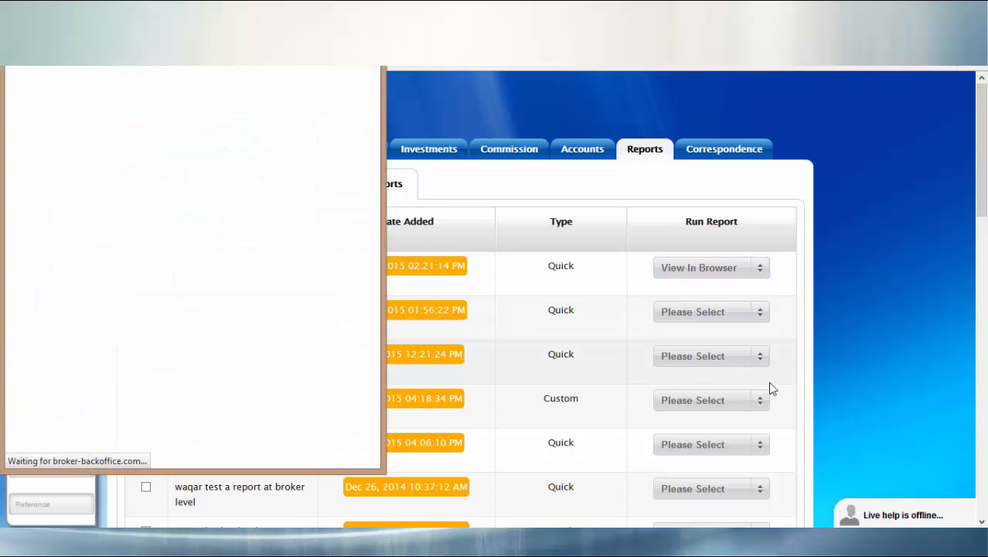
pyautogui.click(332, 9)
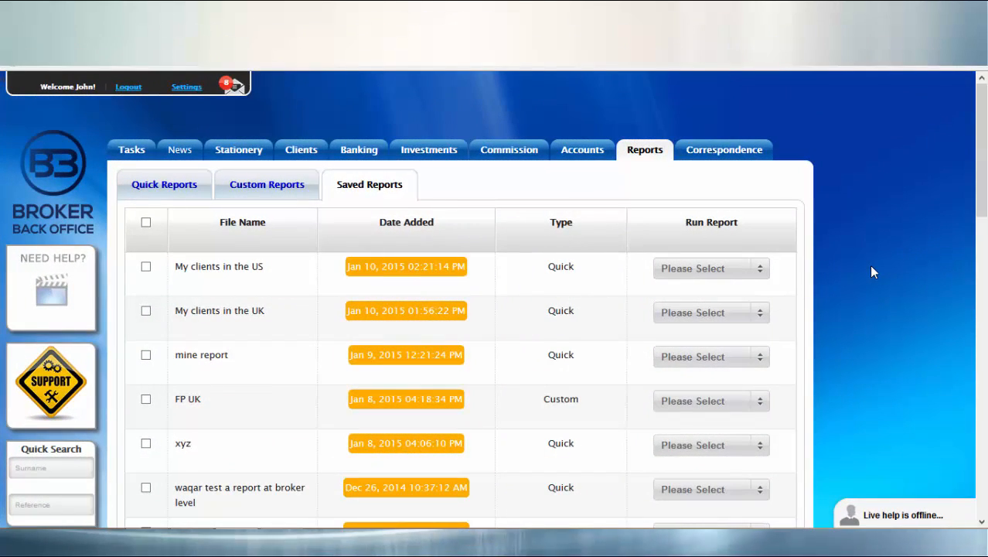
# Start a custom report and add the Client and Investment data tables to its selected tables.
pyautogui.click(284, 190)
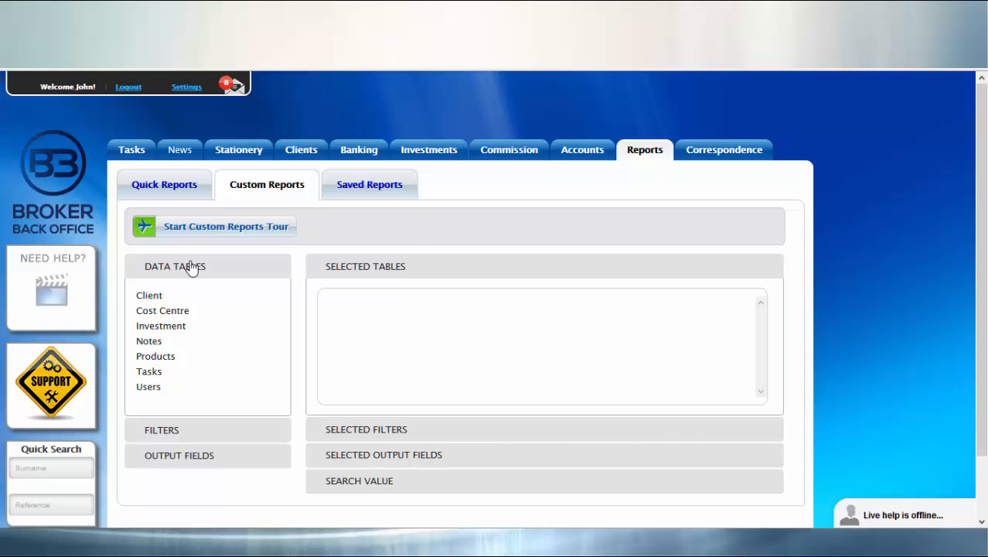
pyautogui.moveTo(150, 293); pyautogui.dragTo(400, 321)
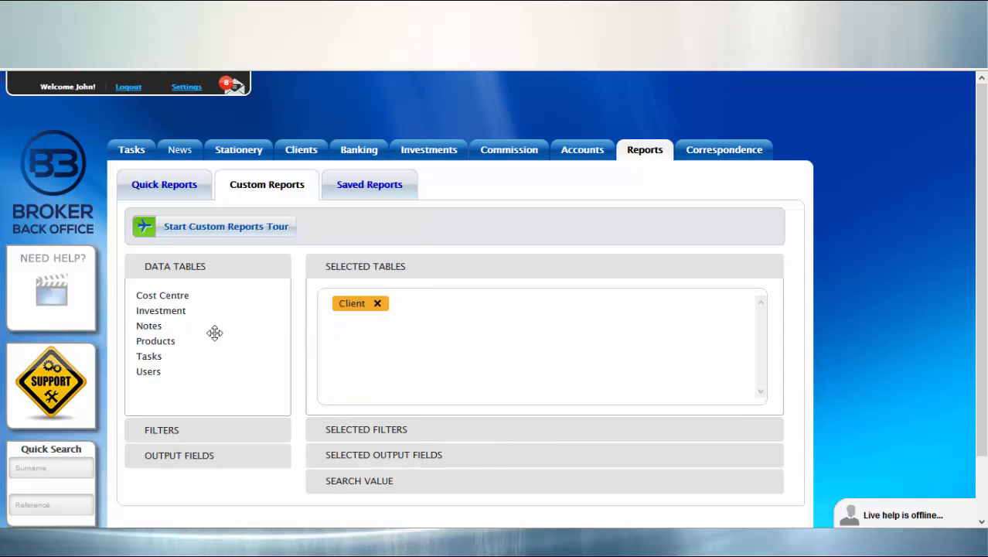
pyautogui.moveTo(176, 311); pyautogui.dragTo(443, 340)
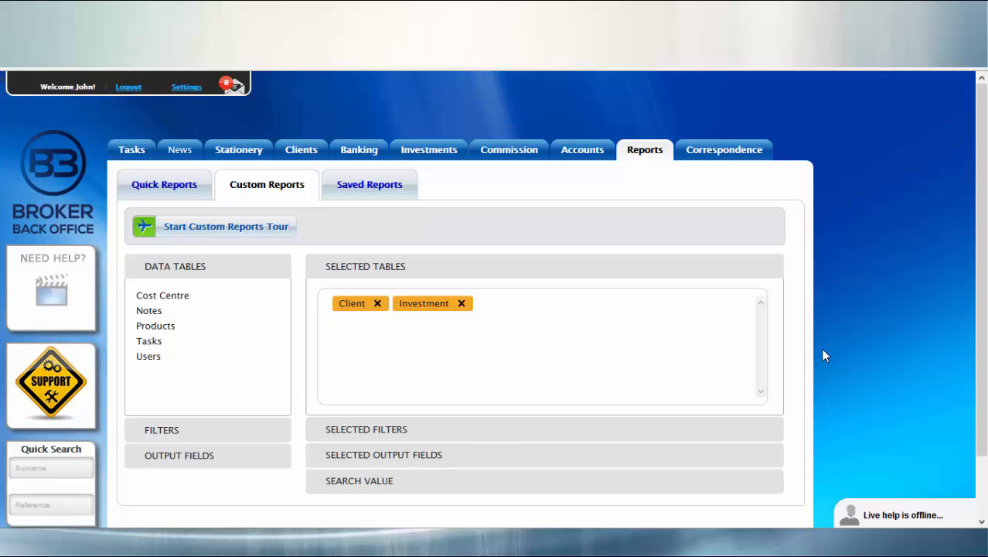
# Add "Client - Residential Country" to the custom report's selected filters.
pyautogui.click(245, 432)
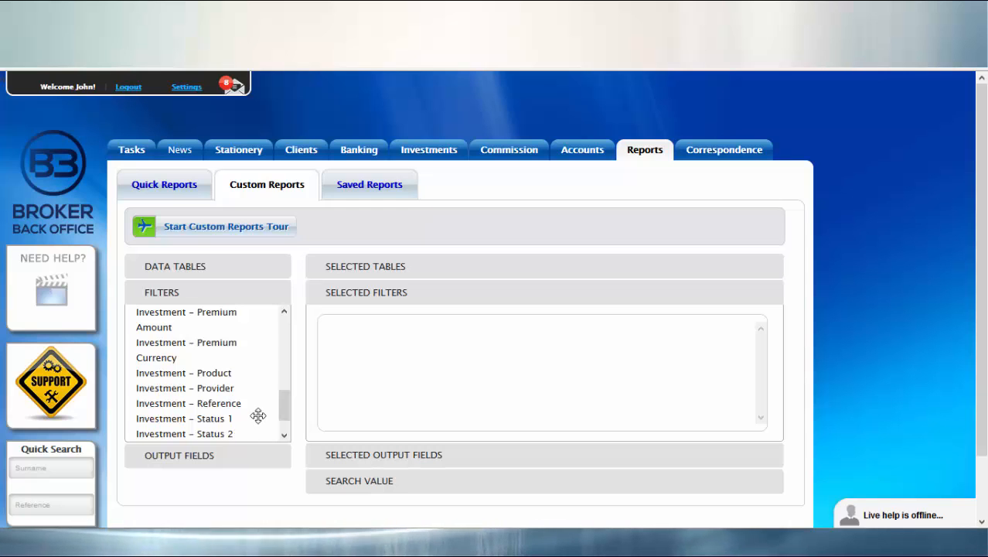
pyautogui.moveTo(283, 401); pyautogui.dragTo(283, 352)
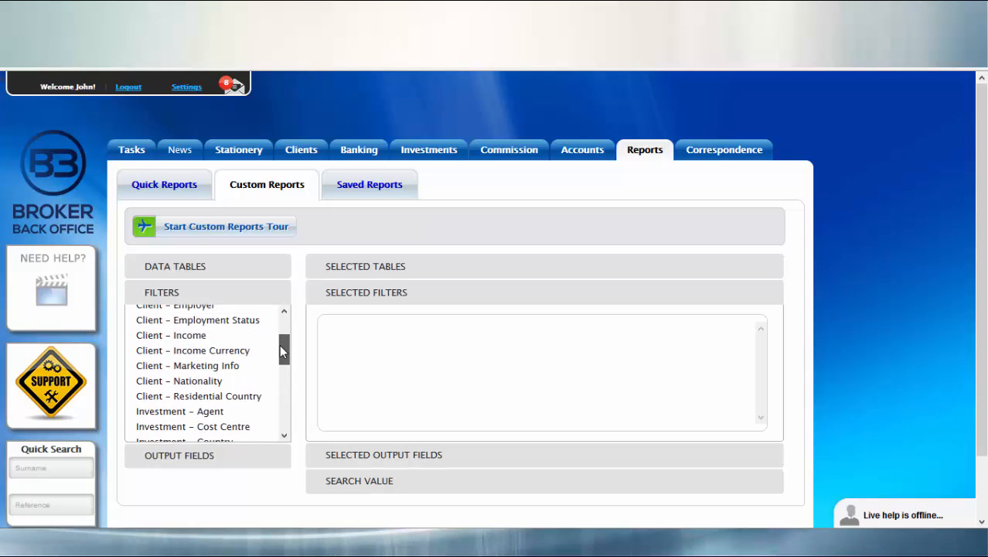
pyautogui.moveTo(232, 396); pyautogui.dragTo(458, 335)
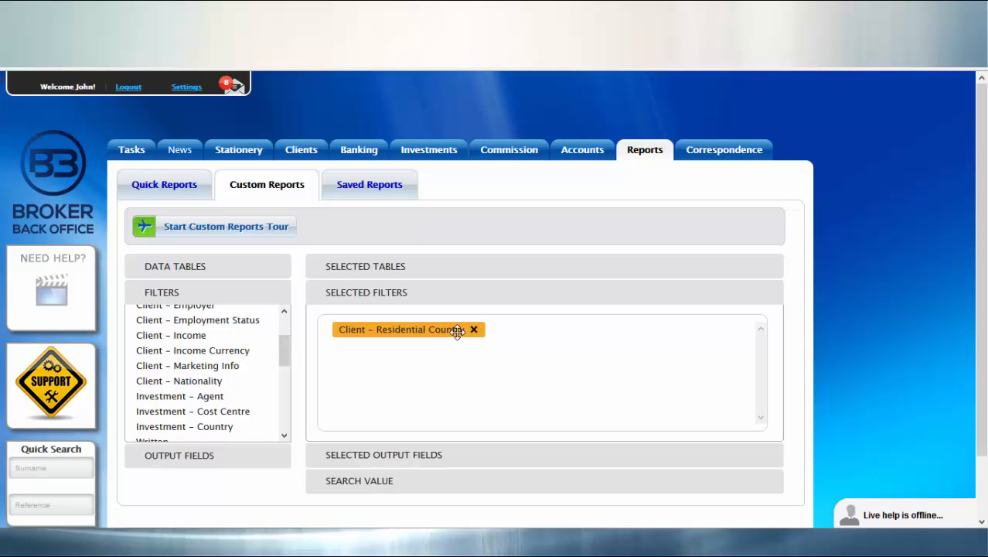
# Add "Investment - Provider" to the selected filters, and "Client - Firstname" and "Client - Surname" to the selected output fields.
pyautogui.moveTo(289, 354); pyautogui.dragTo(596, 338)
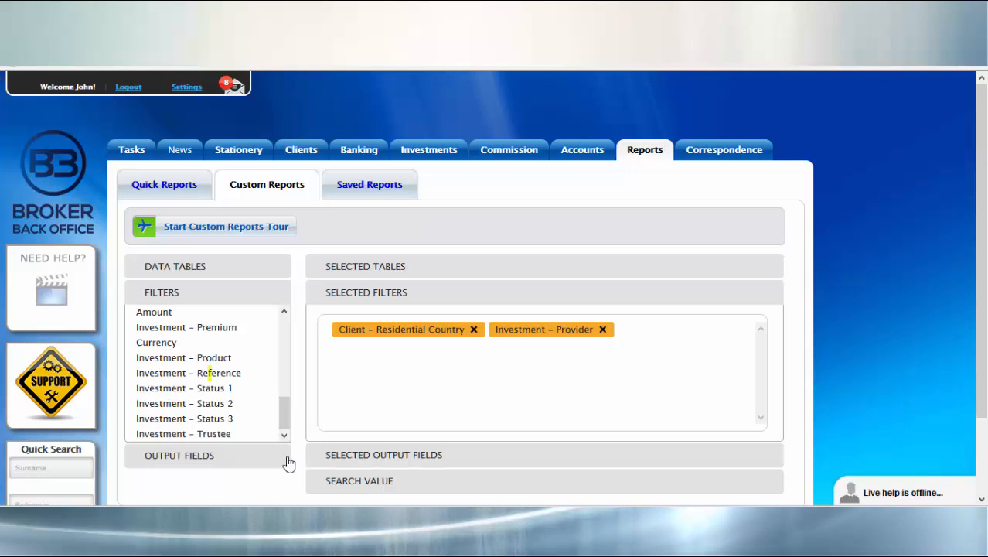
pyautogui.click(233, 454)
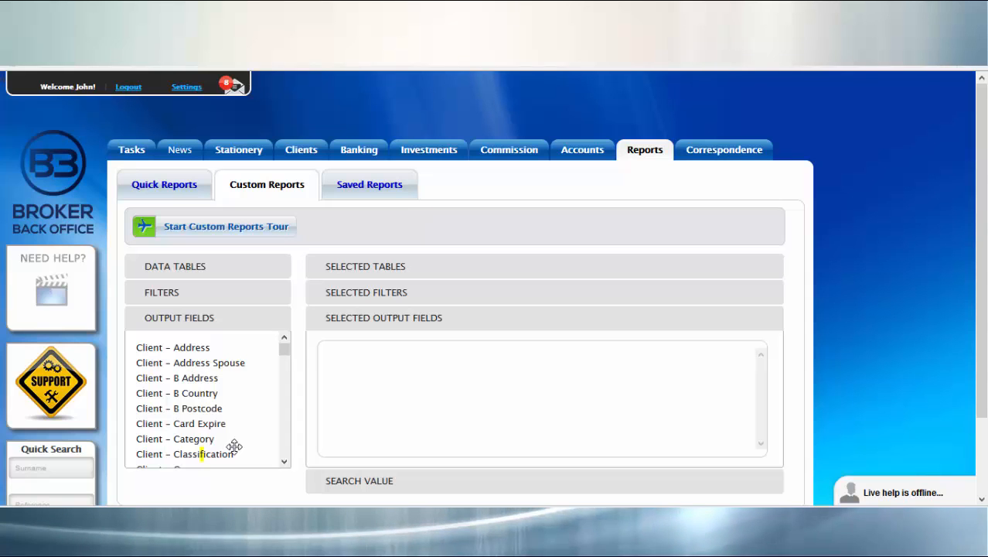
pyautogui.moveTo(286, 348); pyautogui.dragTo(284, 375)
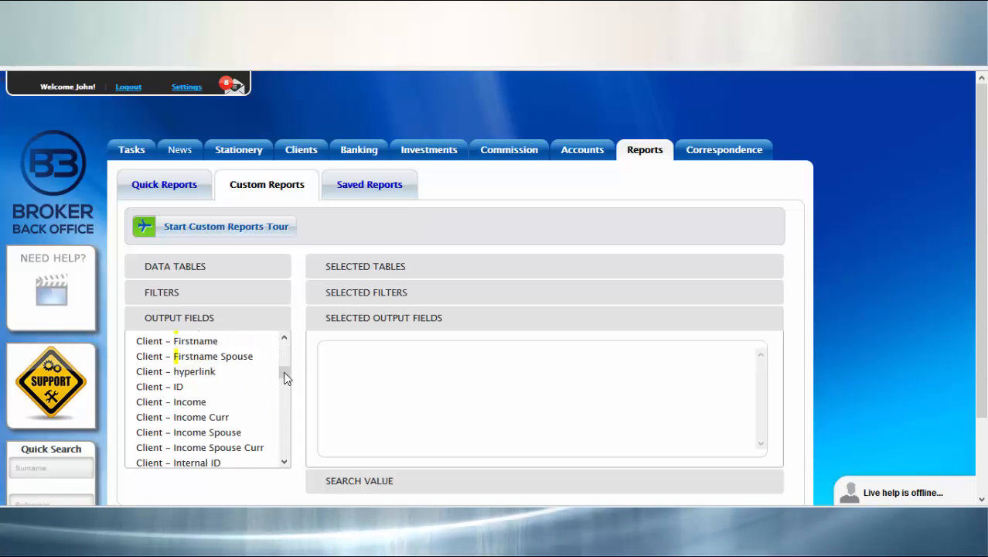
pyautogui.moveTo(209, 340); pyautogui.dragTo(464, 382)
pyautogui.moveTo(284, 376); pyautogui.dragTo(290, 409)
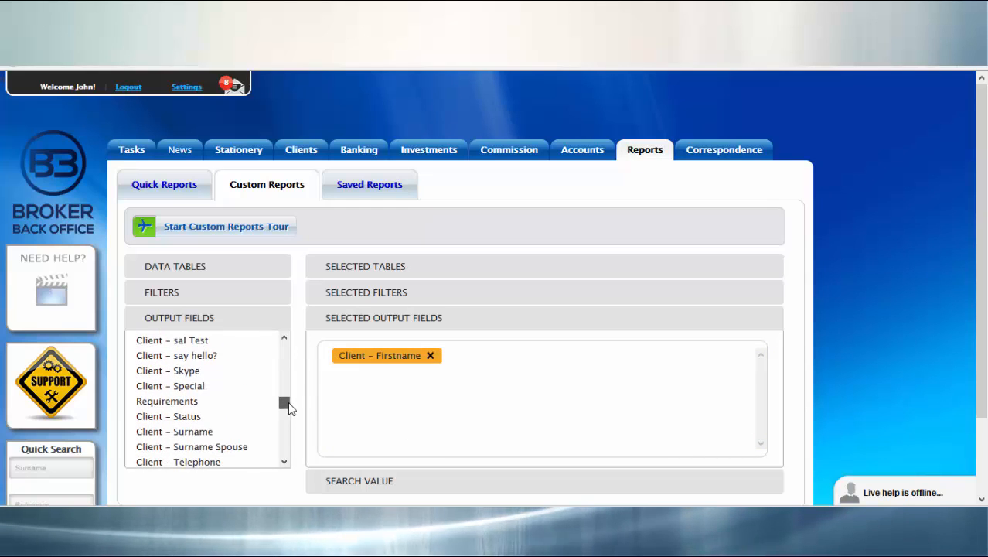
pyautogui.moveTo(205, 431); pyautogui.dragTo(433, 398)
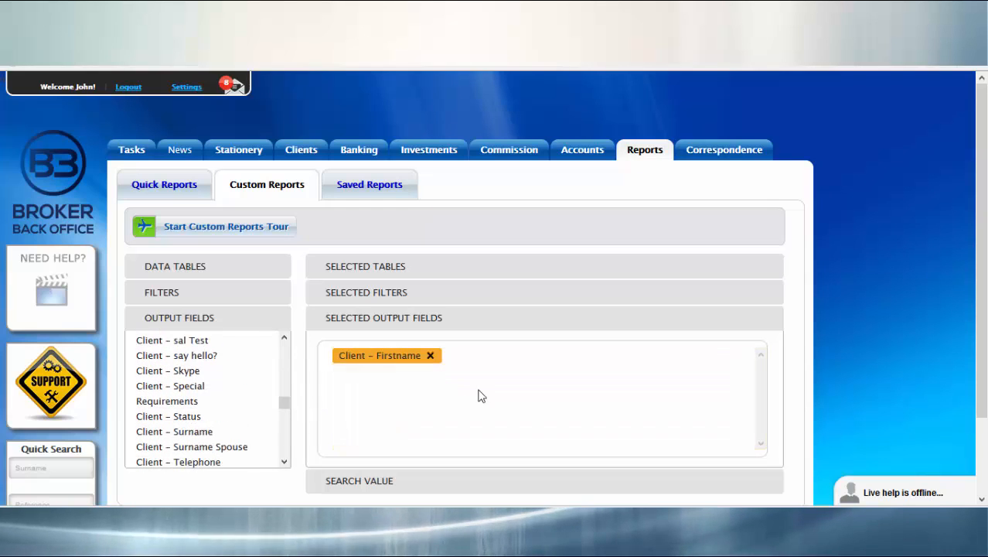
# Add "Investment - Product" and "Client - Email" to the selected output fields of the custom report.
pyautogui.moveTo(282, 412); pyautogui.dragTo(283, 450)
pyautogui.moveTo(214, 394); pyautogui.dragTo(640, 380)
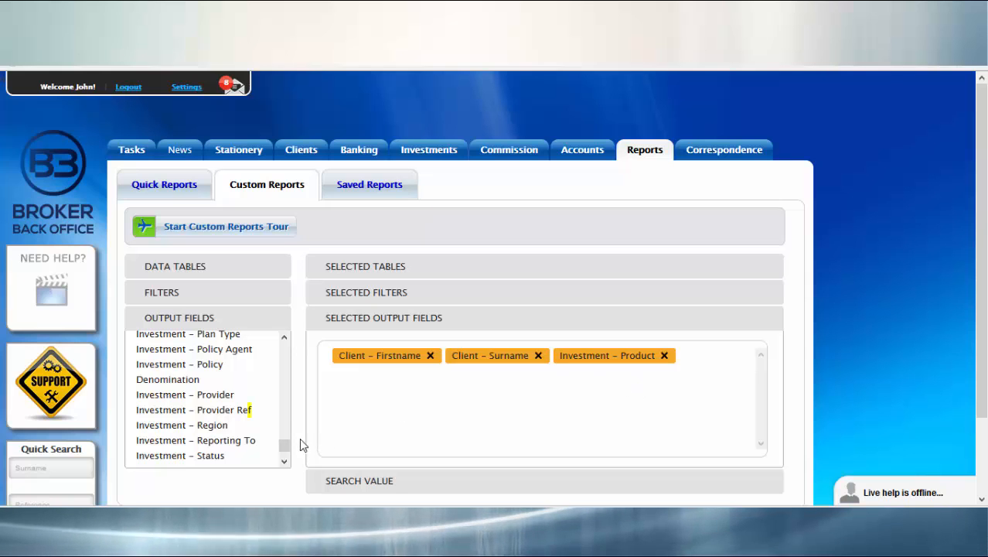
pyautogui.moveTo(285, 448); pyautogui.dragTo(287, 366)
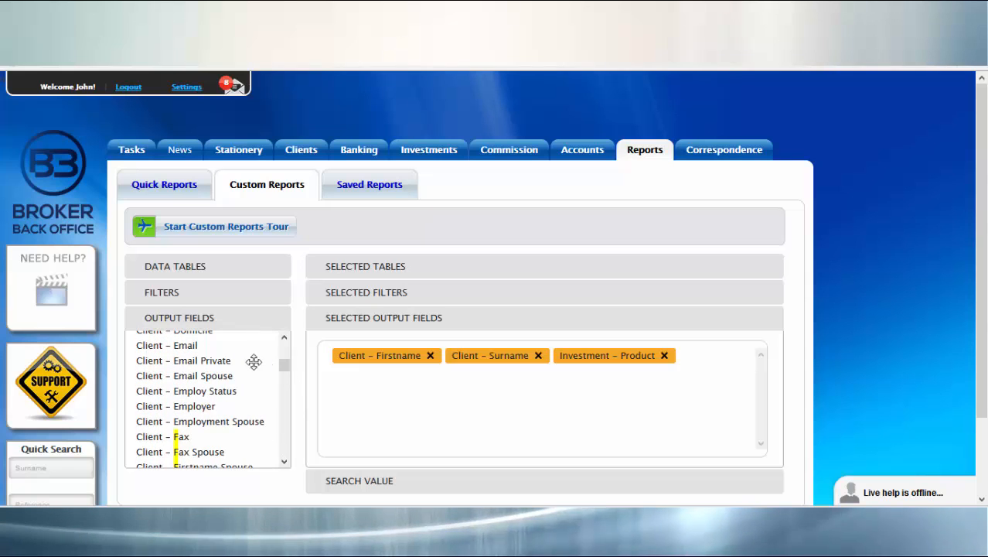
pyautogui.moveTo(199, 345); pyautogui.dragTo(630, 426)
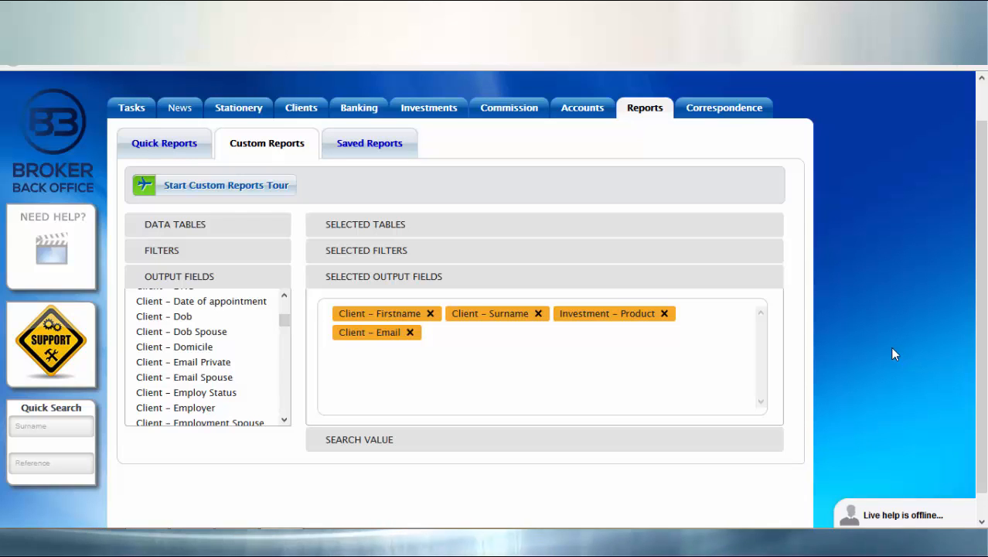
# Open the custom report's search values and name the report "My clients in the UK".
pyautogui.click(597, 440)
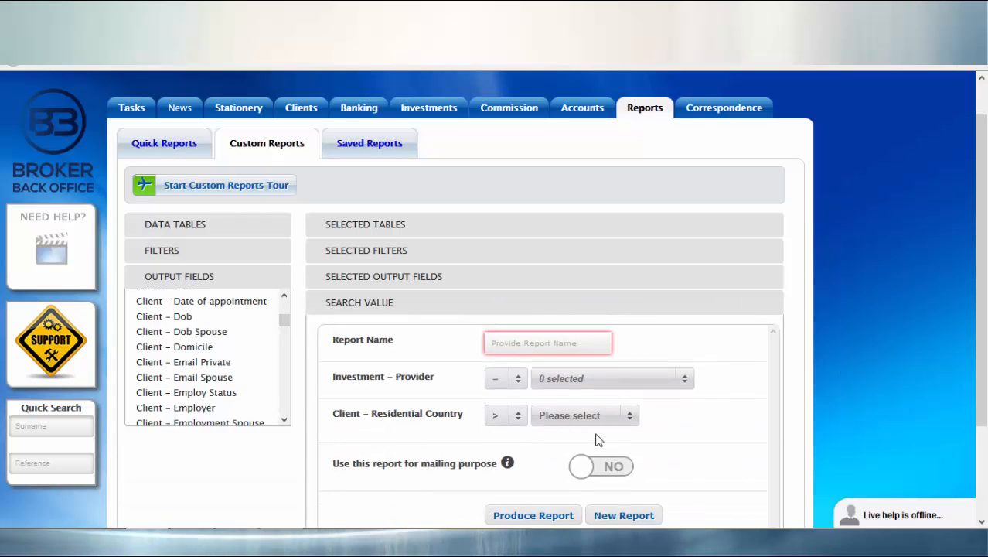
pyautogui.click(575, 341)
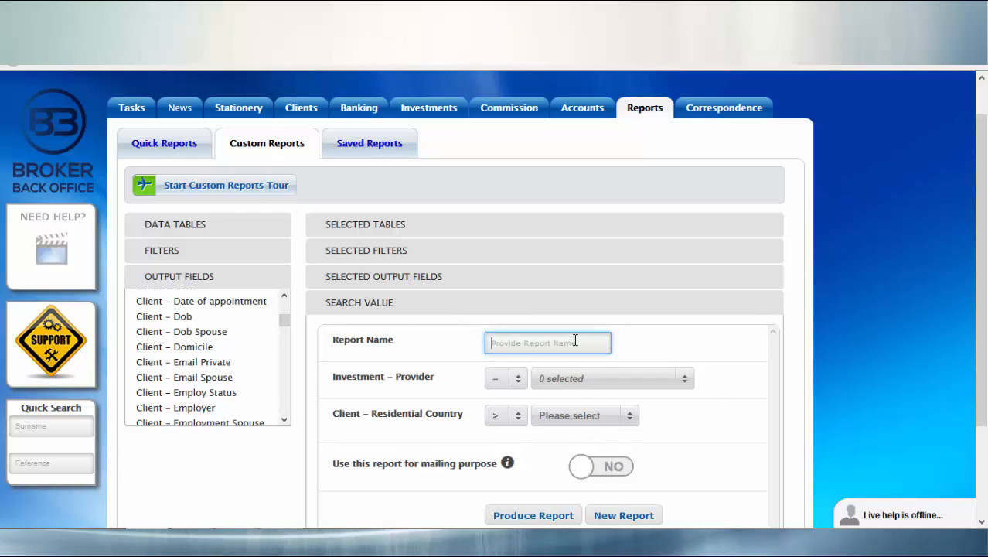
pyautogui.write('My')
pyautogui.click(571, 369)
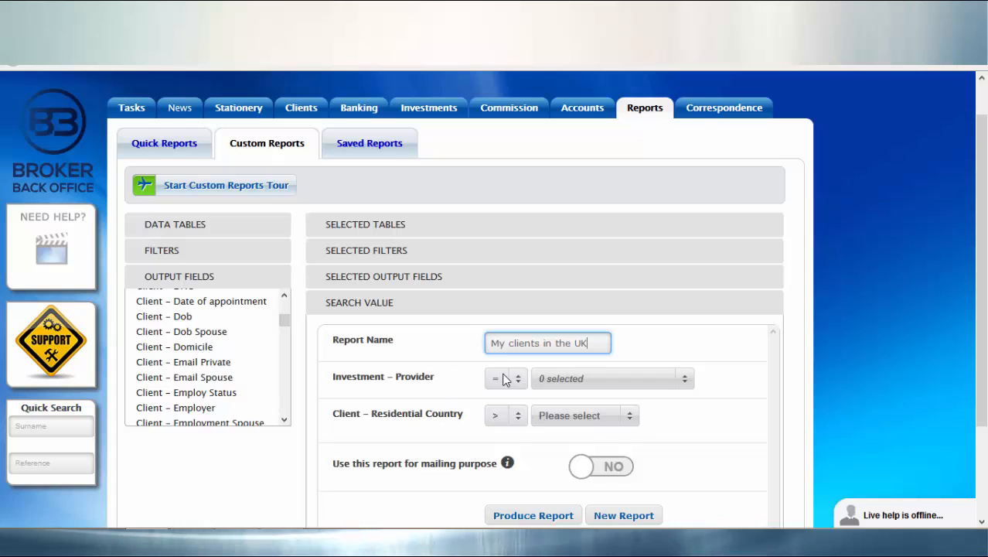
# Set the Client - Residential Country value to United Kingdom and the Investment - Provider value to Friends Provident International.
pyautogui.click(629, 415)
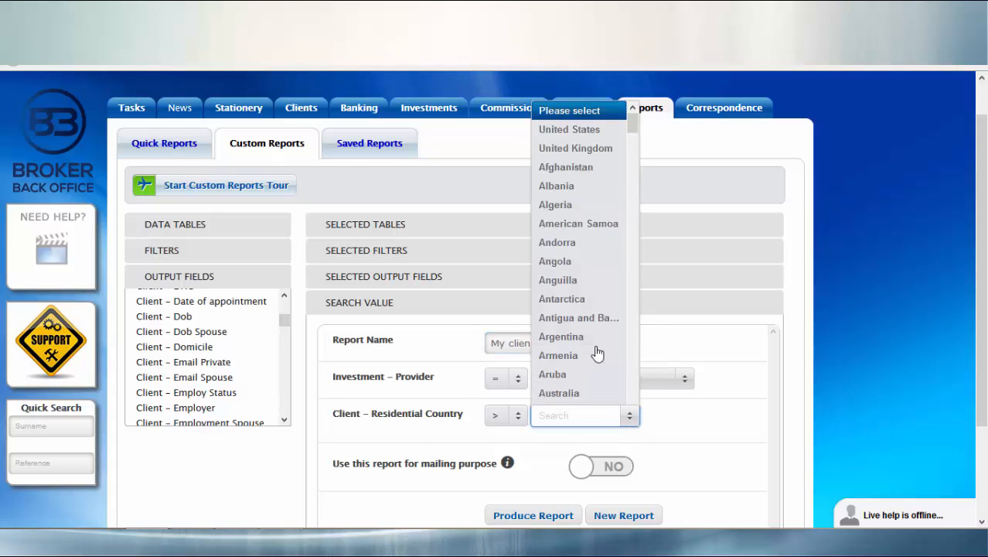
pyautogui.press('Down')
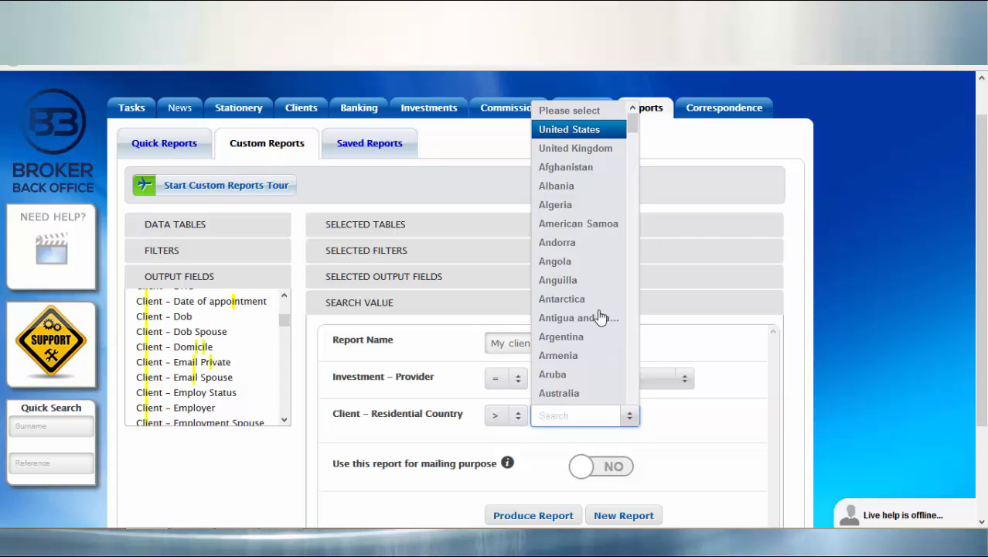
pyautogui.click(602, 149)
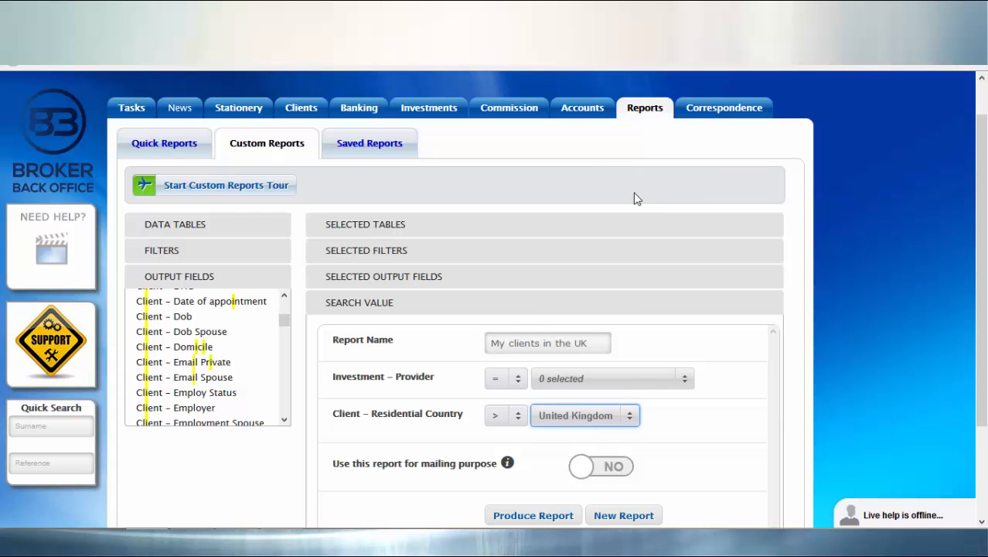
pyautogui.click(683, 378)
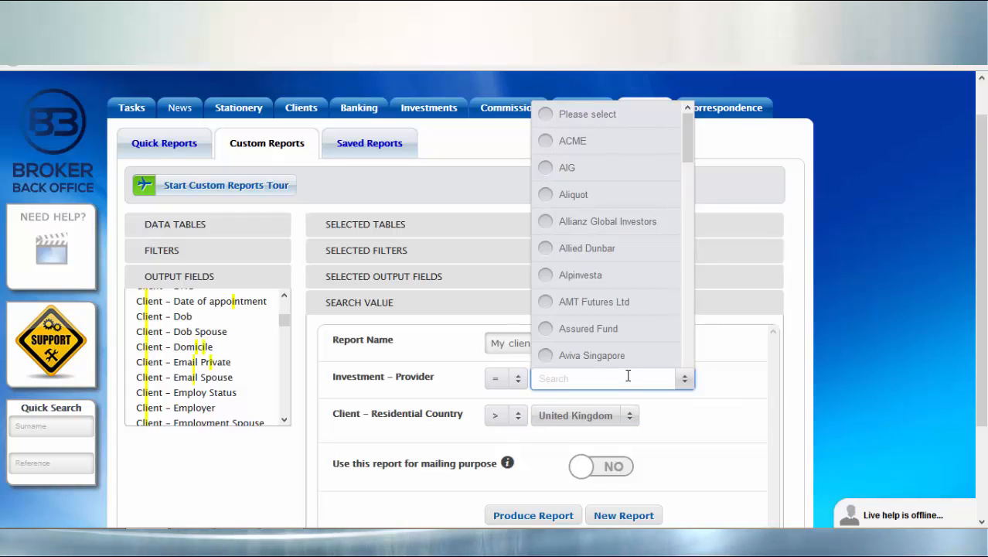
pyautogui.write('fr')
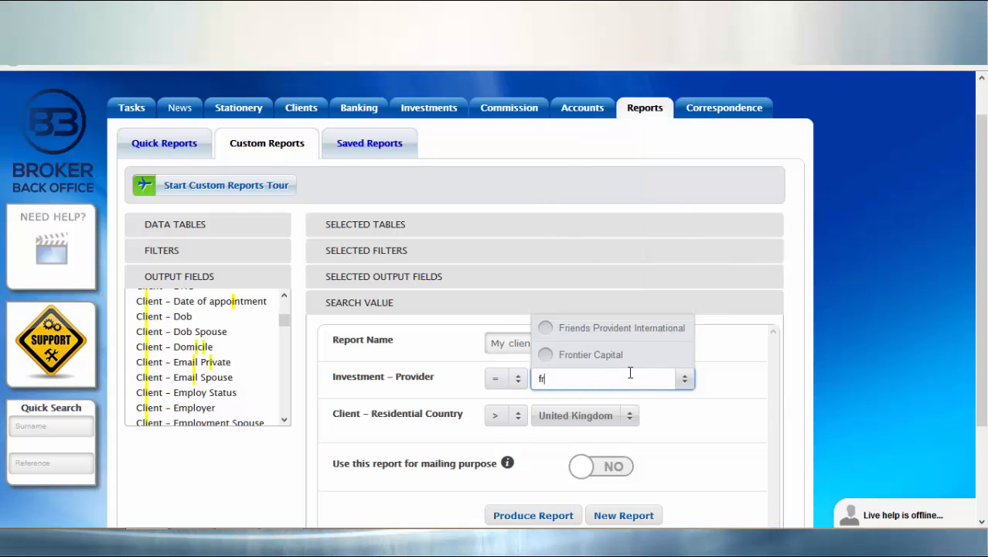
pyautogui.click(746, 416)
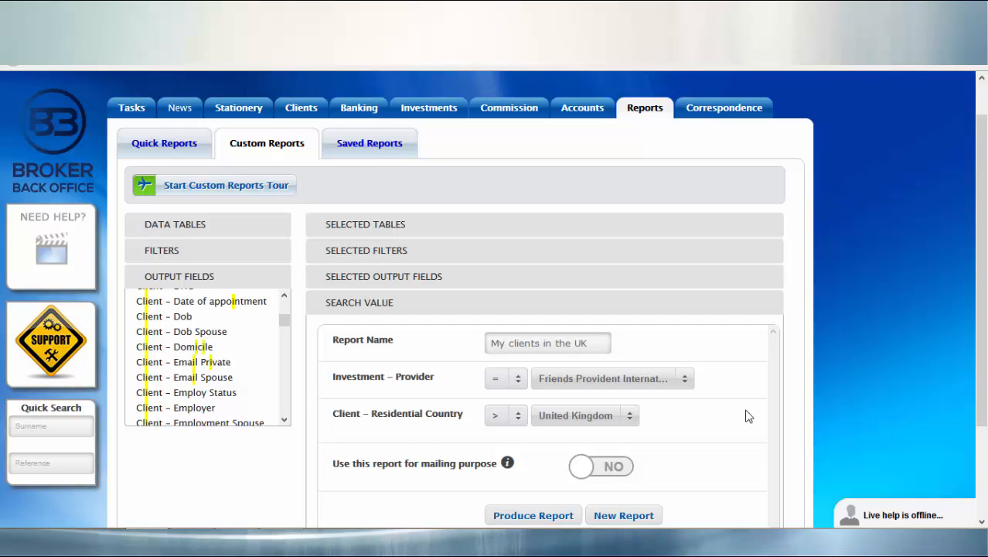
# Enable the custom report for mailing purposes, then produce it and look through the resulting client table.
pyautogui.click(622, 470)
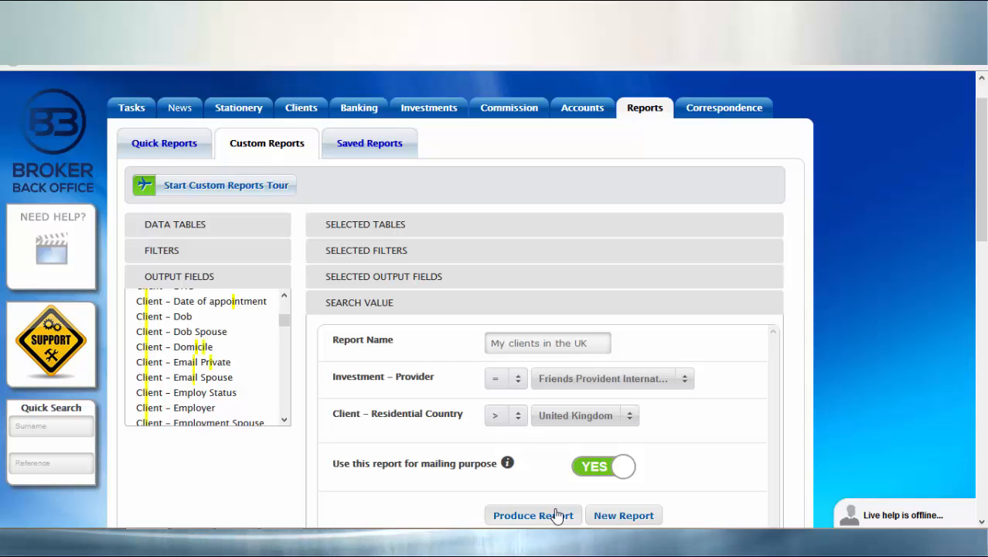
pyautogui.scroll(-6, 704, 425)
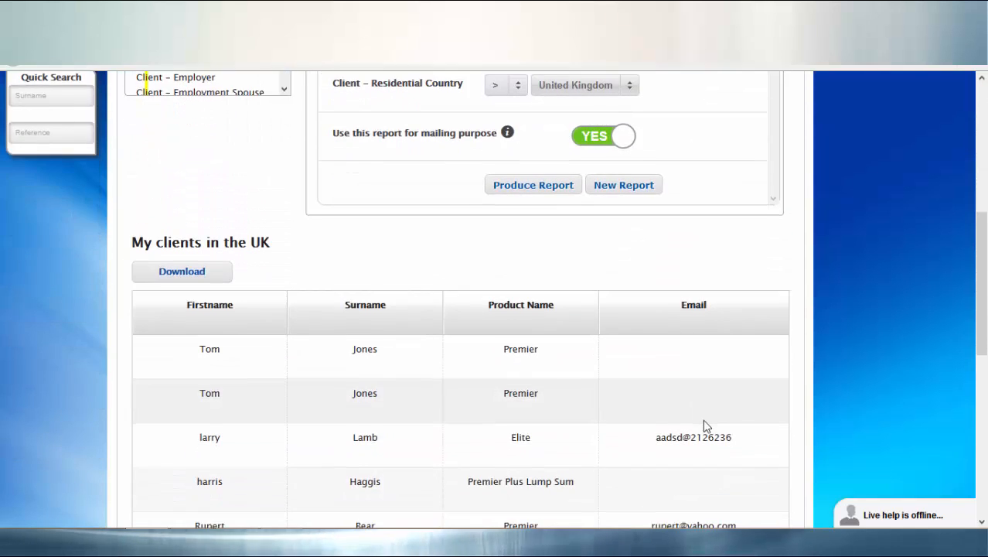
pyautogui.scroll(-1, 703, 419)
pyautogui.scroll(1, 703, 419)
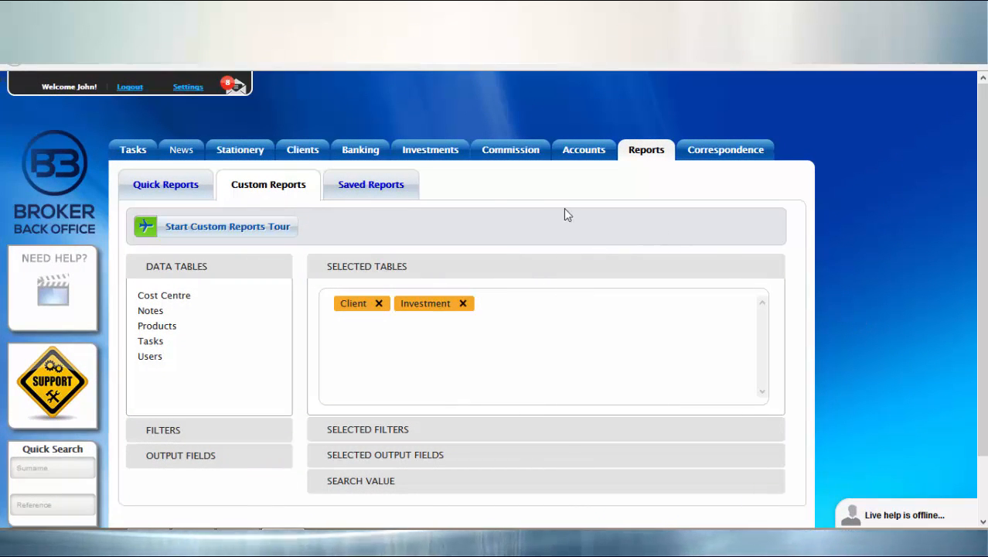
# Examine the run options and the available actions for the saved report "My clients in the UK".
pyautogui.click(390, 182)
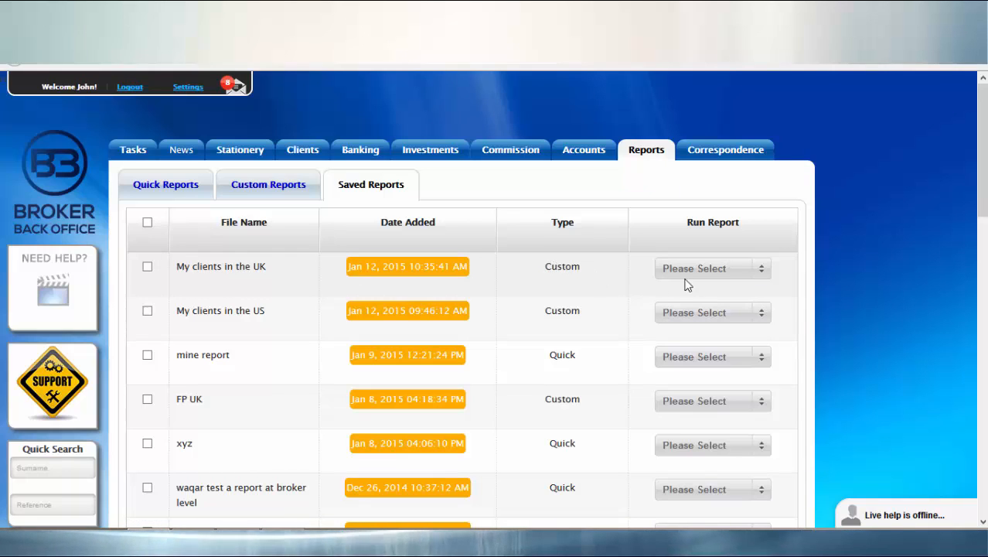
pyautogui.click(758, 268)
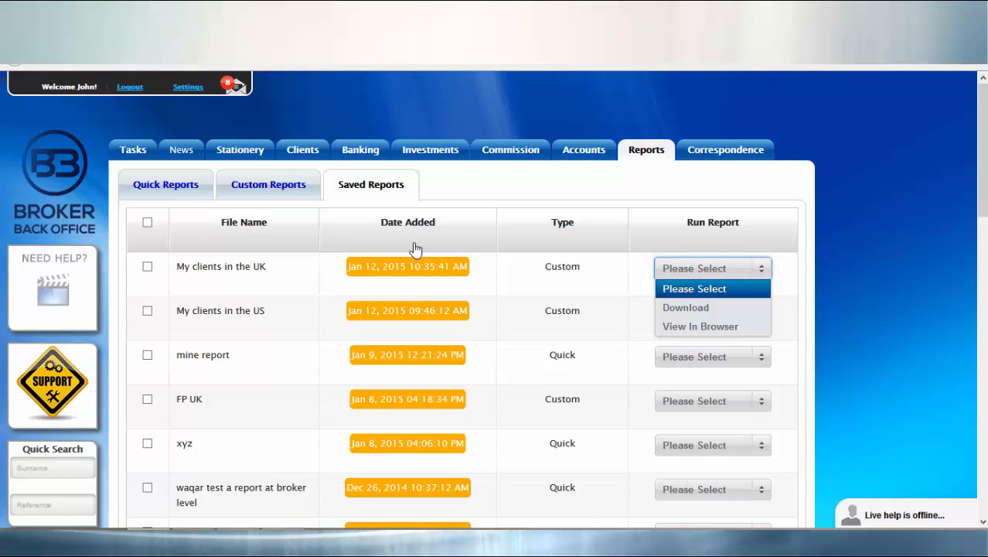
pyautogui.click(147, 266)
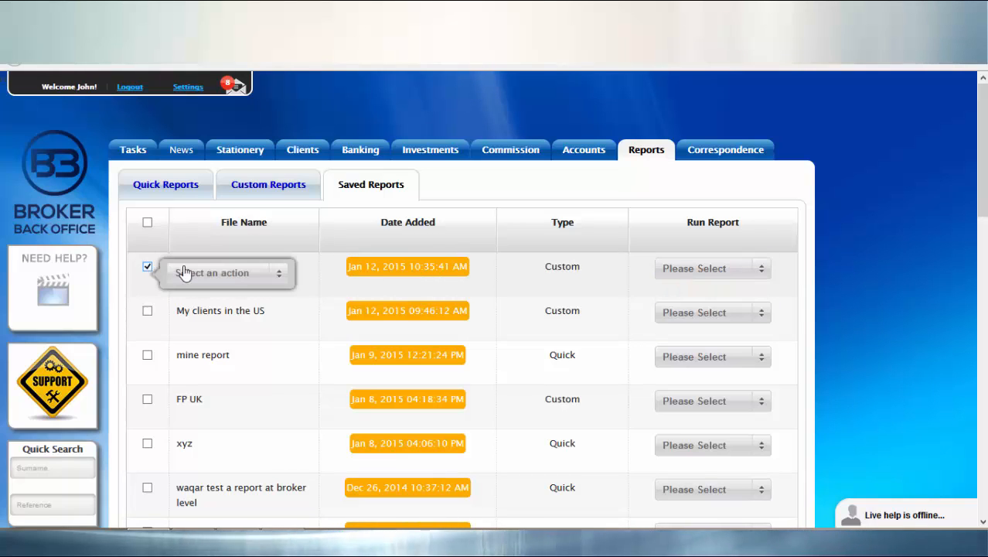
pyautogui.click(235, 273)
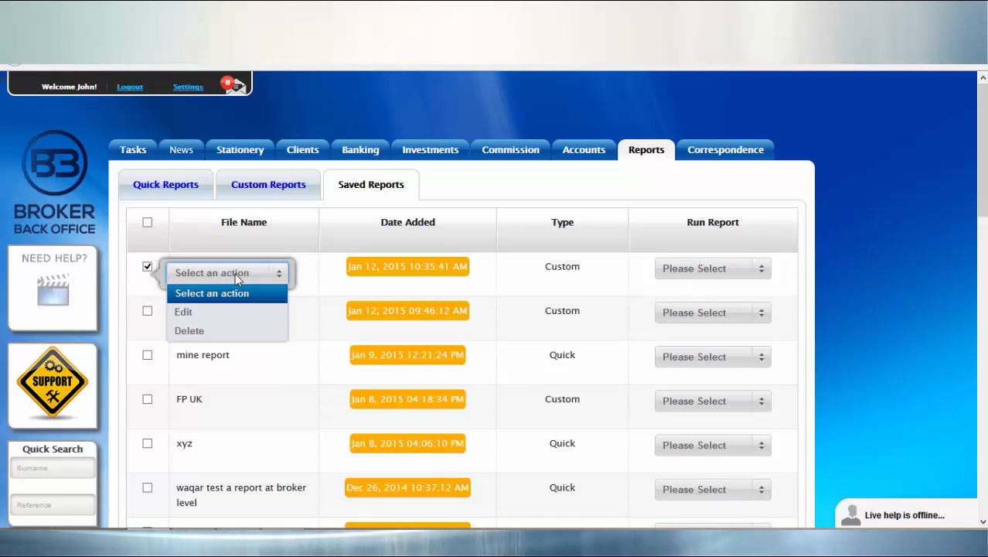